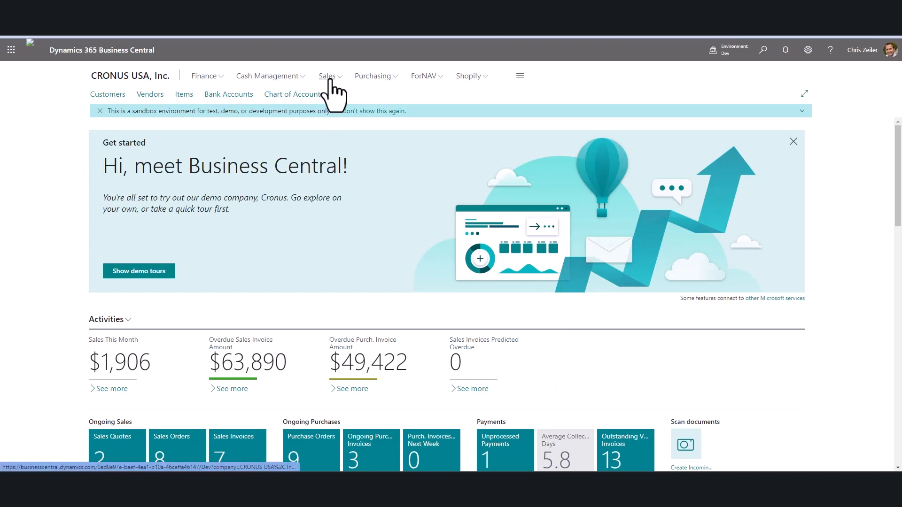
Open the Items list from the Sales area.
left_click(331, 80)
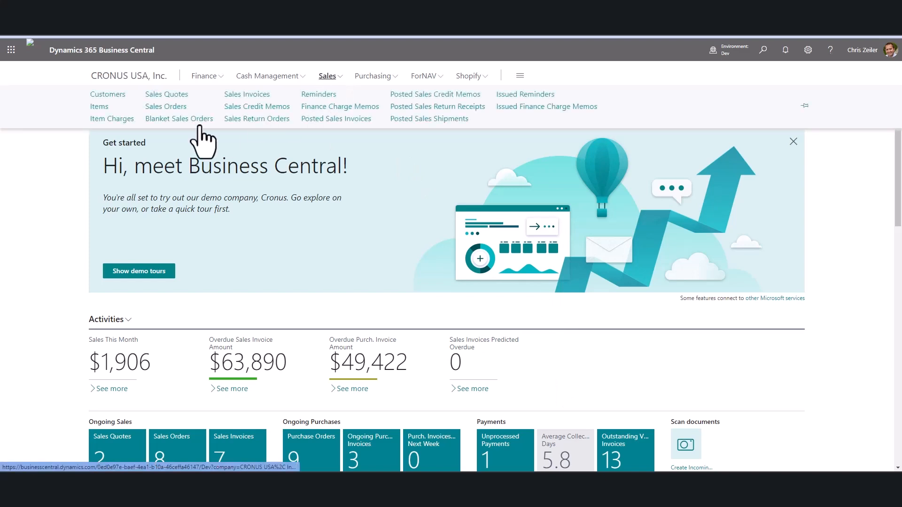
left_click(99, 107)
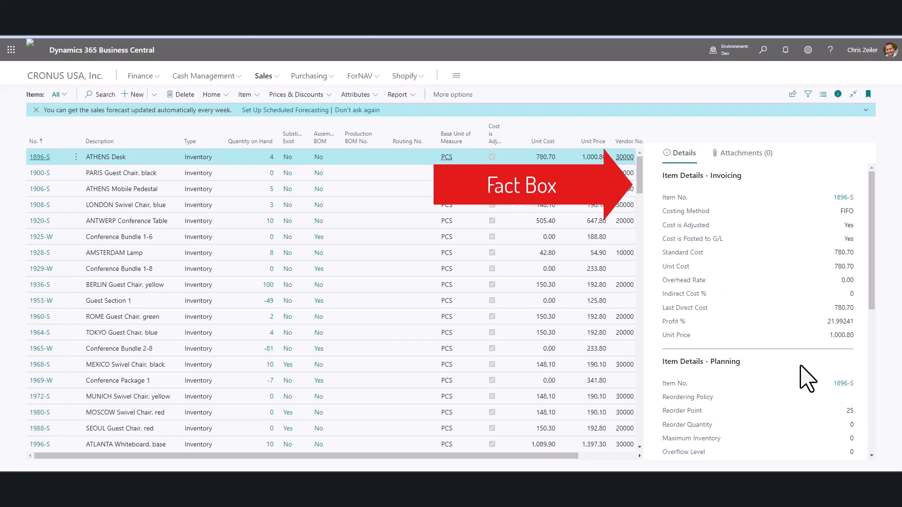
Search the items list for "airpo" and open the Airpot lite item card.
scroll(807, 378, "down", 3)
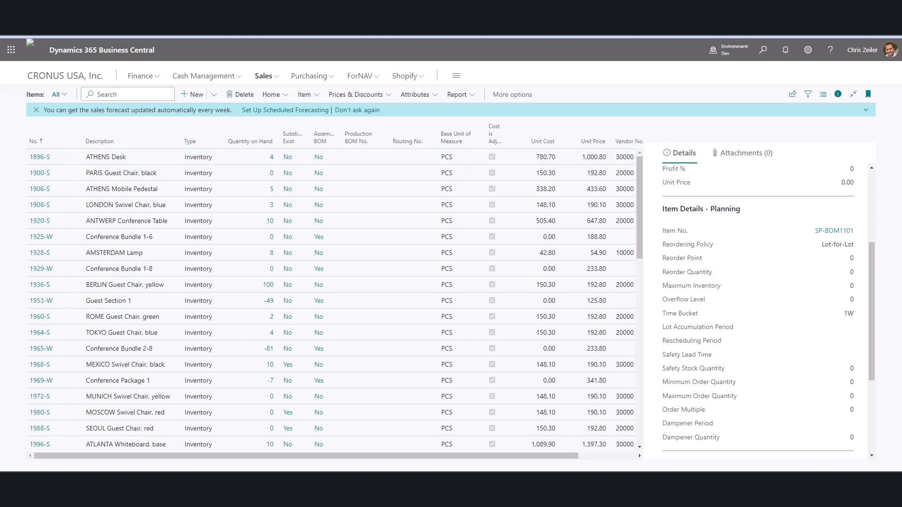
left_click(116, 96)
mouse_move(179, 143)
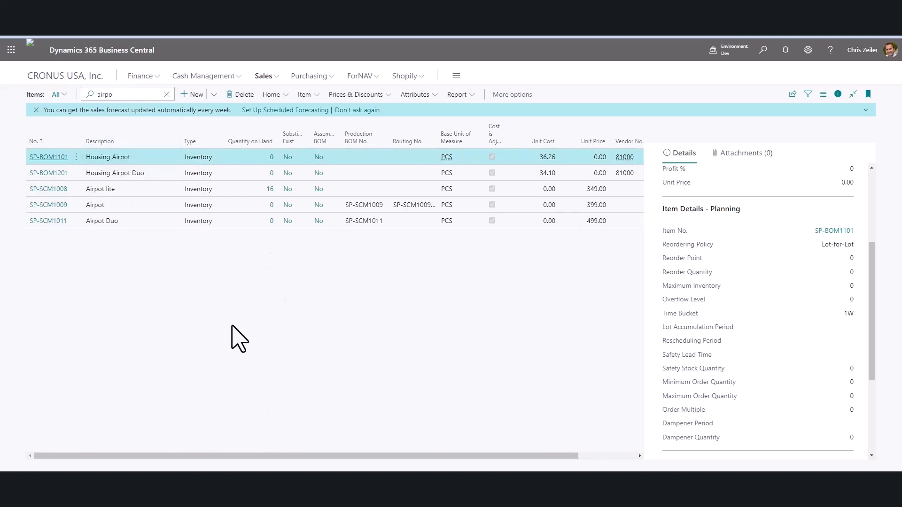
left_click(124, 191)
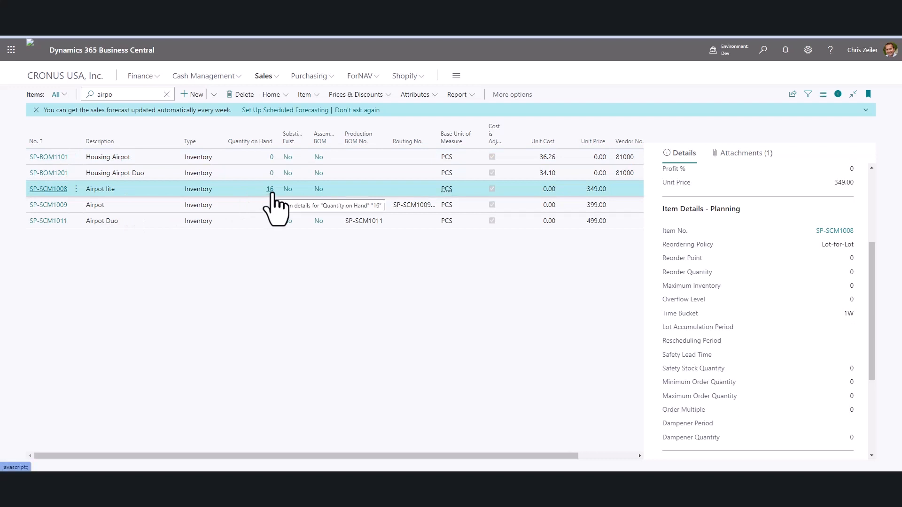
left_click(48, 189)
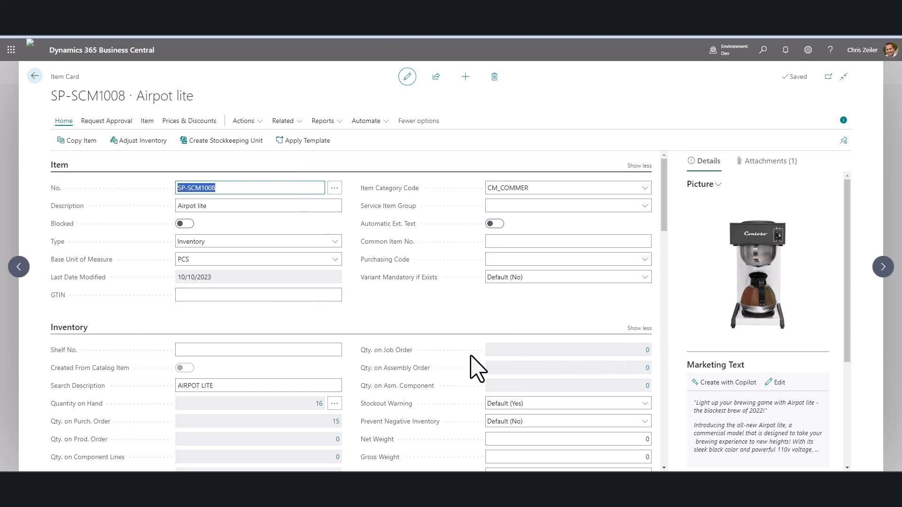
Examine the item's Description and the available Type options without changing them.
left_click(601, 300)
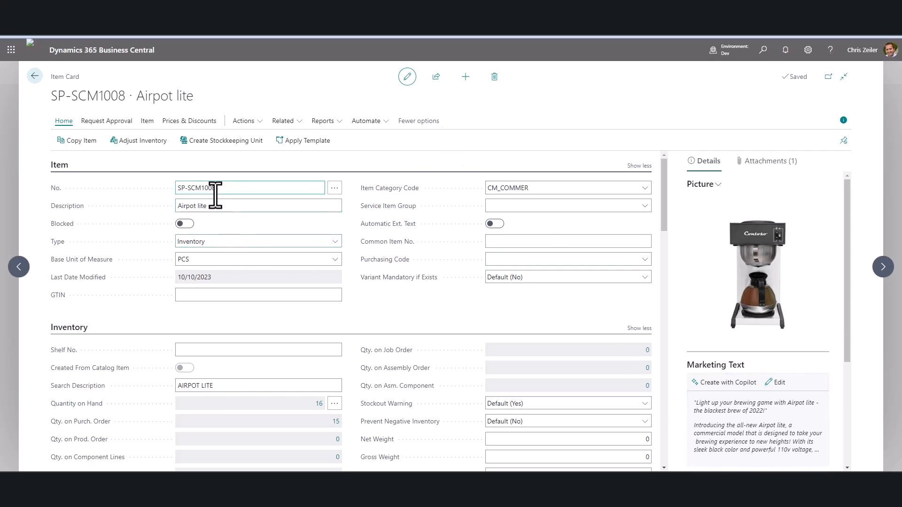
left_click(232, 206)
left_click(335, 241)
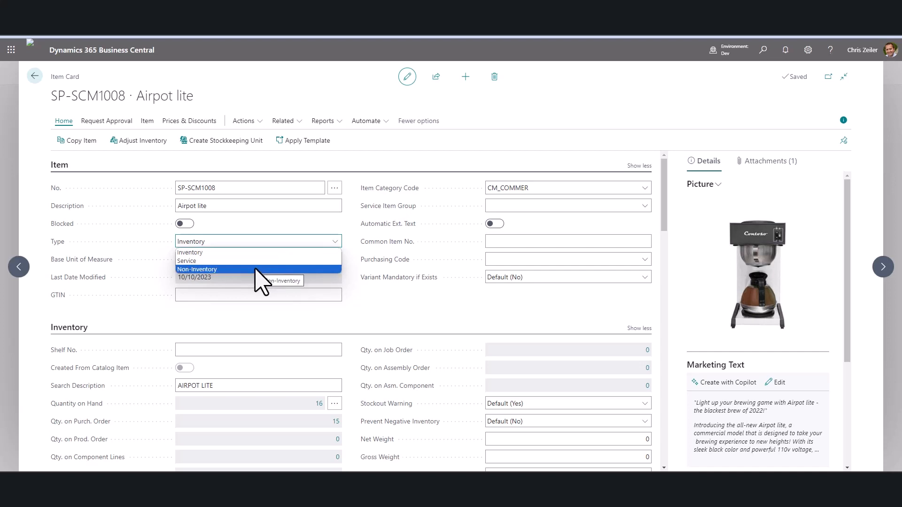
left_click(415, 326)
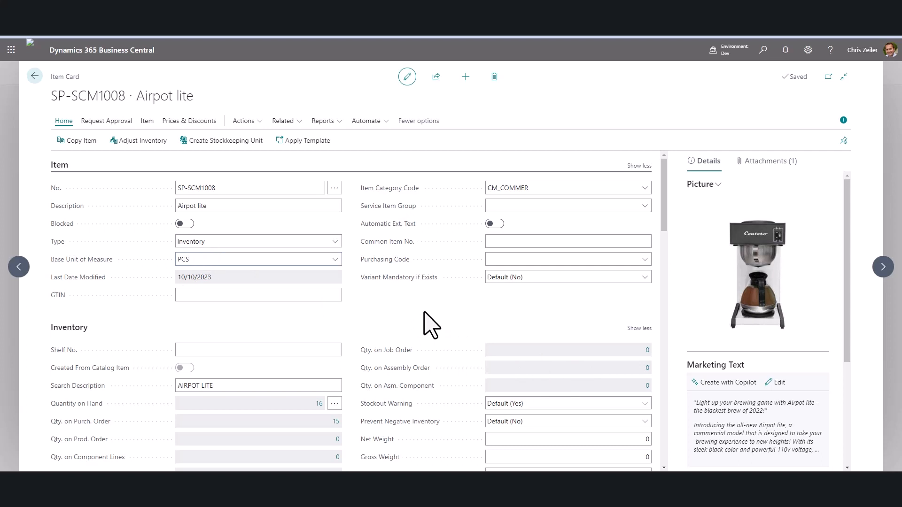
Open the item's Units of Measure list and return to the item card.
left_click(289, 123)
mouse_move(312, 157)
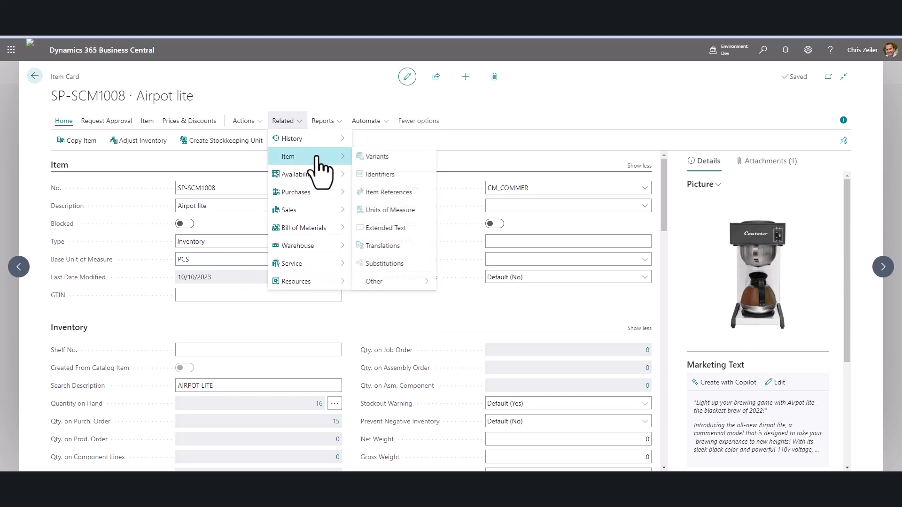
left_click(408, 211)
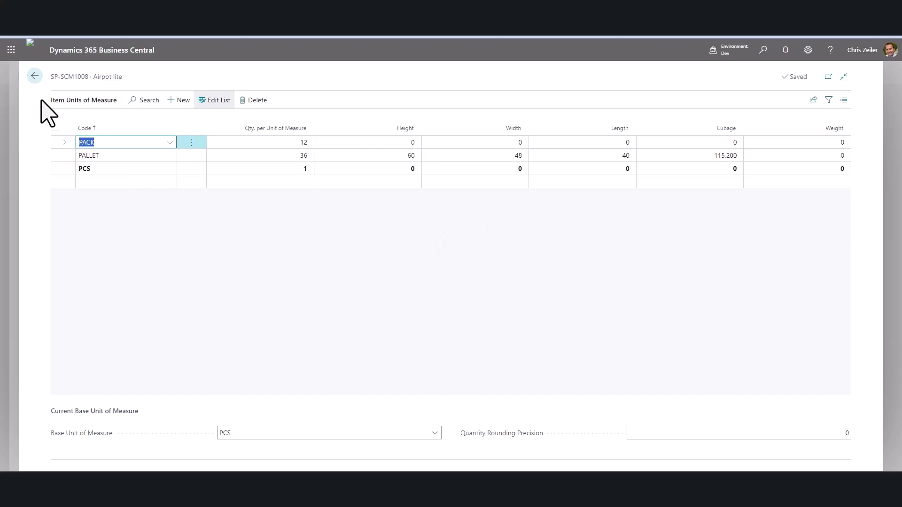
left_click(35, 76)
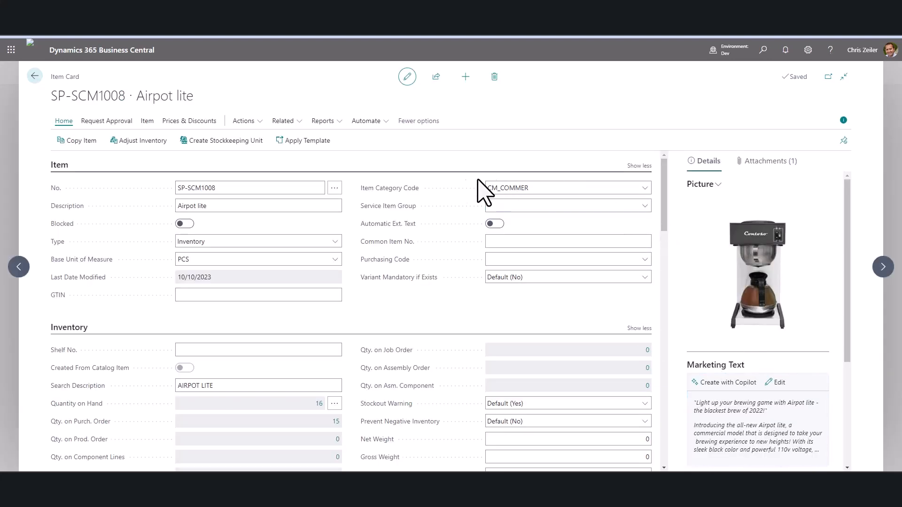
Review the Item Category Code options and the fact box's marketing text and item attributes.
left_click(643, 189)
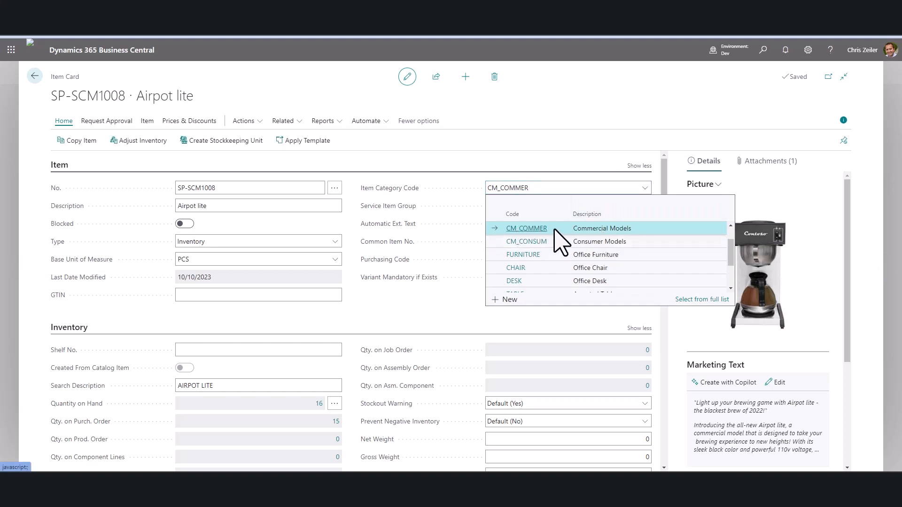
left_click(570, 165)
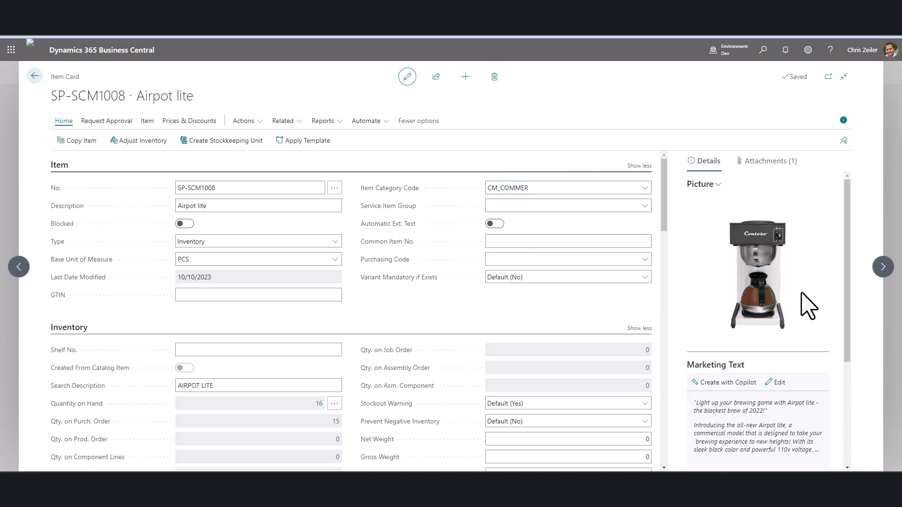
scroll(802, 296, "down", 2)
scroll(766, 292, "up", 2)
scroll(767, 268, "down", 3)
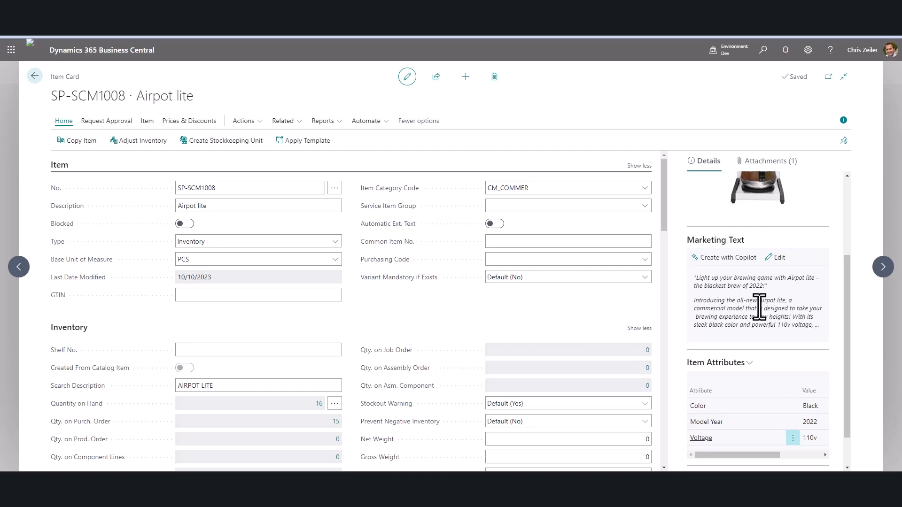
scroll(766, 308, "down", 1)
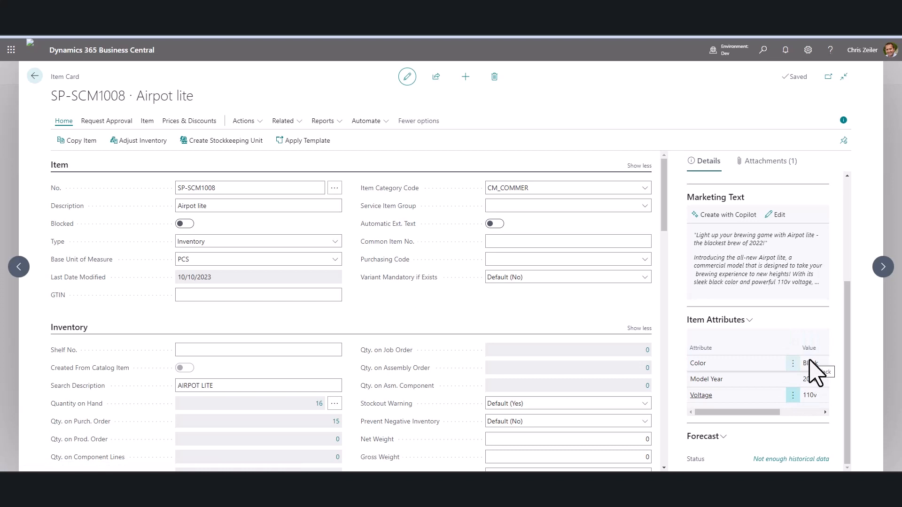
scroll(469, 302, "down", 3)
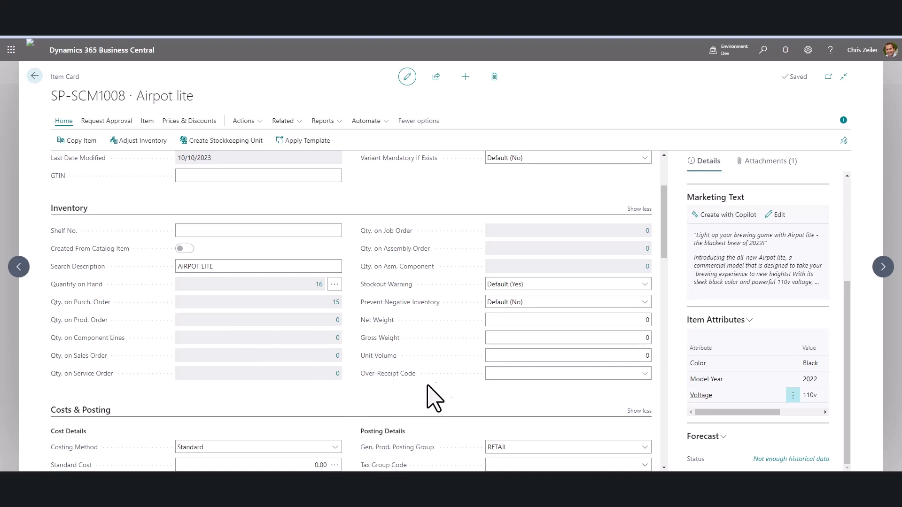
Examine the Costing Method options in the Costs & Posting section.
scroll(446, 376, "down", 1)
scroll(455, 385, "down", 3)
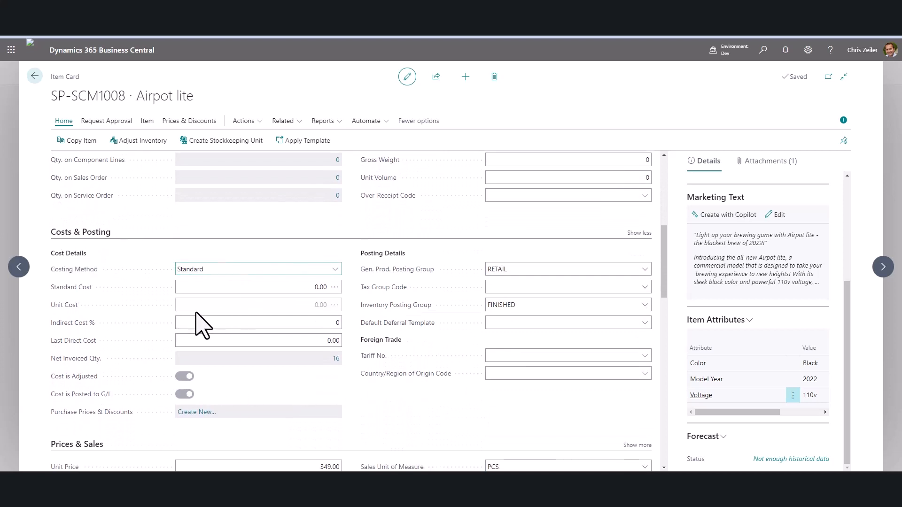
left_click(335, 270)
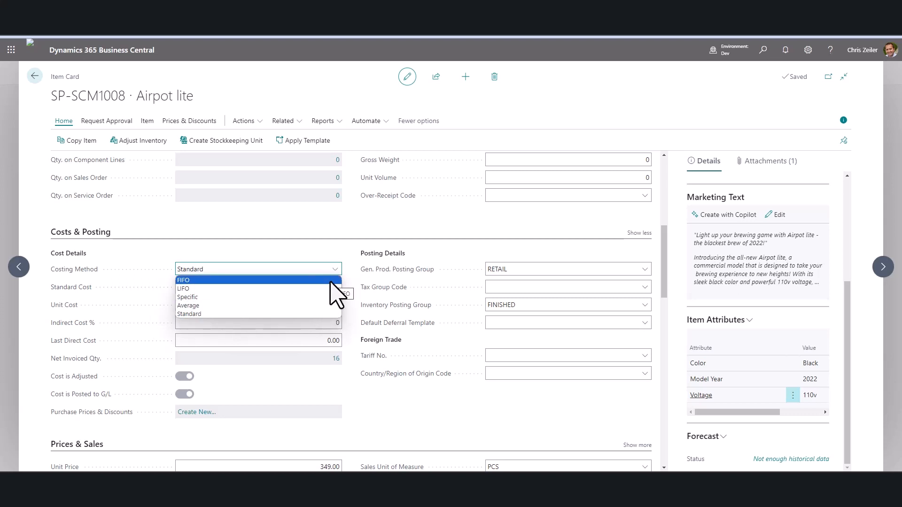
left_click(440, 415)
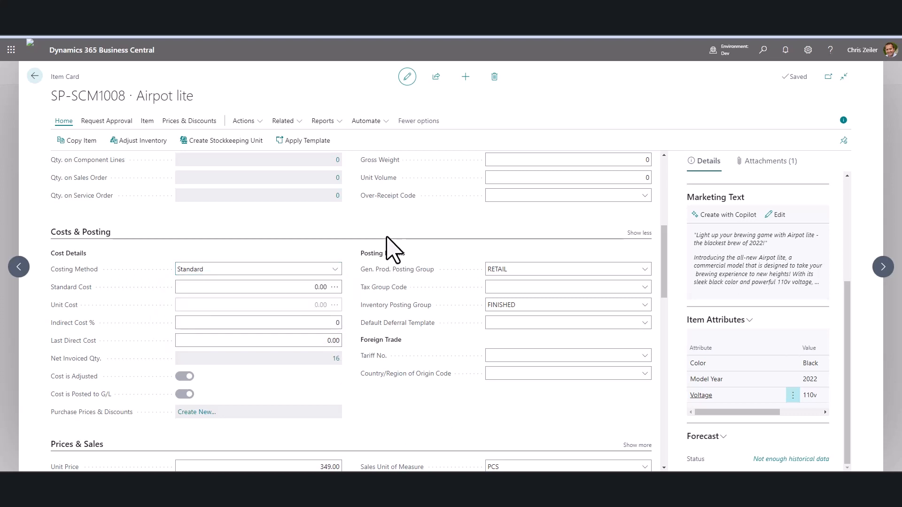
left_click(630, 323)
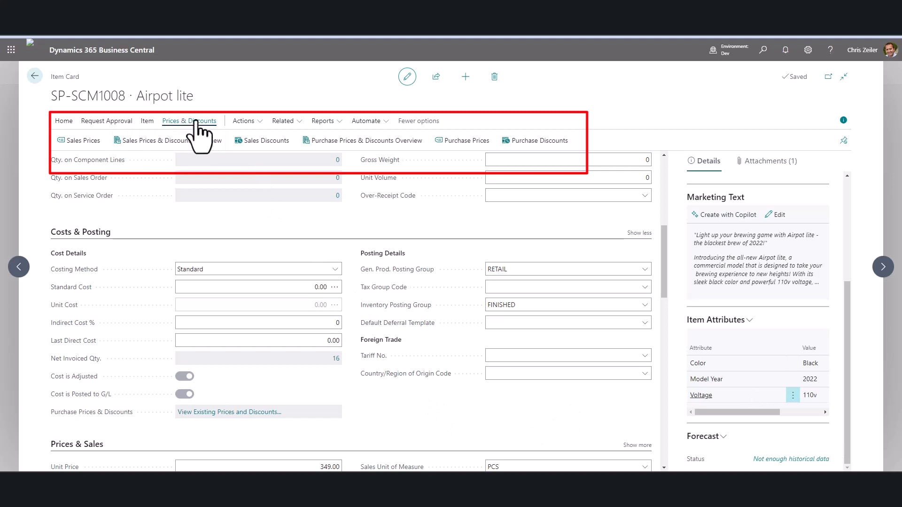
Open the item's Sales Prices list and return to the item card.
left_click(79, 141)
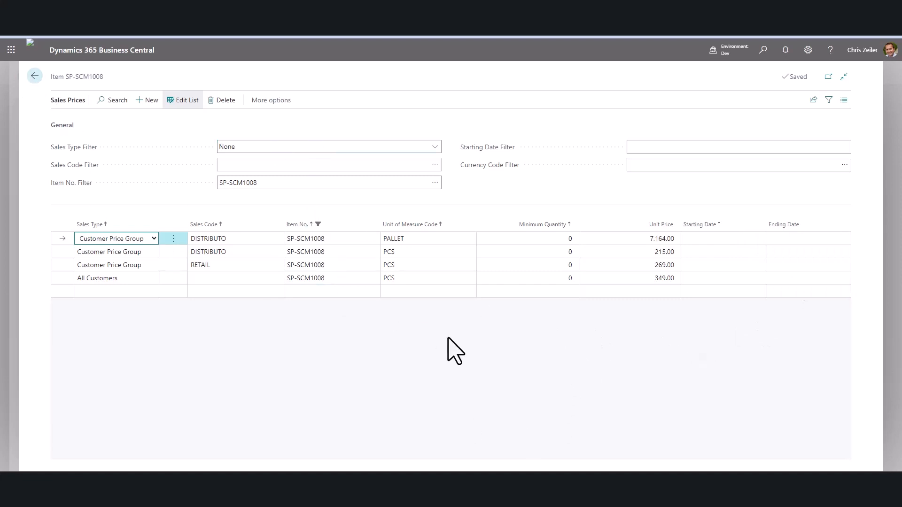
left_click(34, 76)
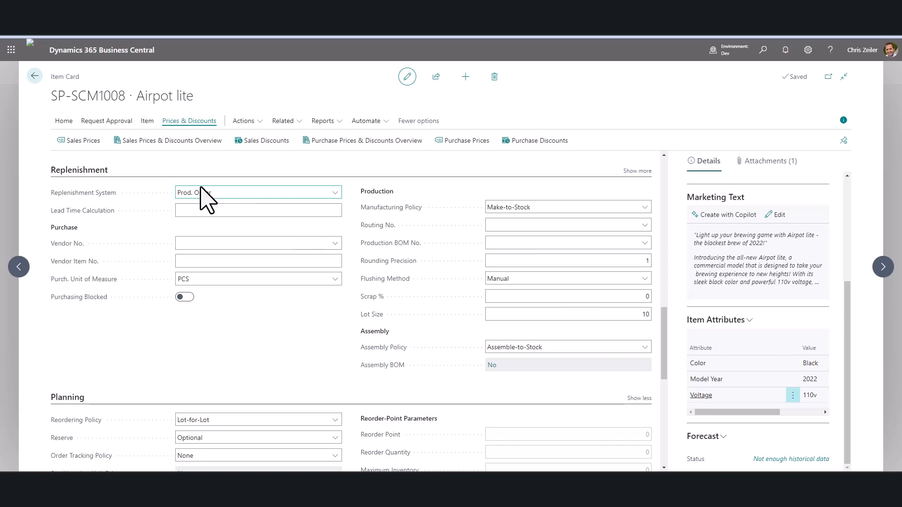
Set the Replenishment System to Purchase.
left_click(334, 192)
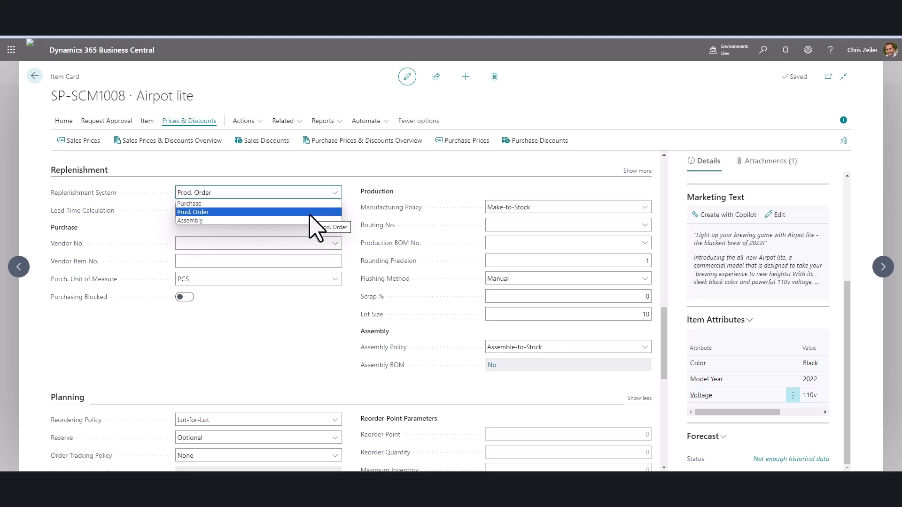
left_click(267, 206)
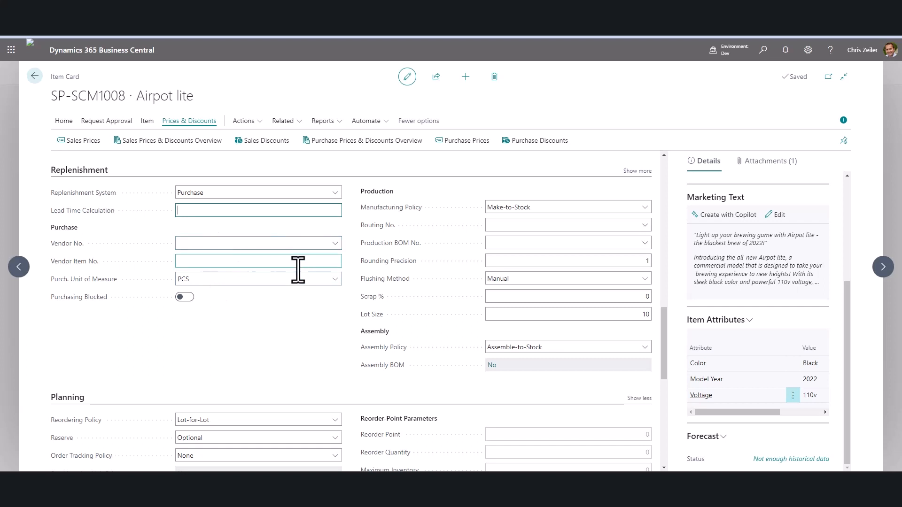
Set the Replenishment System back to Prod. Order and review the Manufacturing Policy options.
left_click(266, 192)
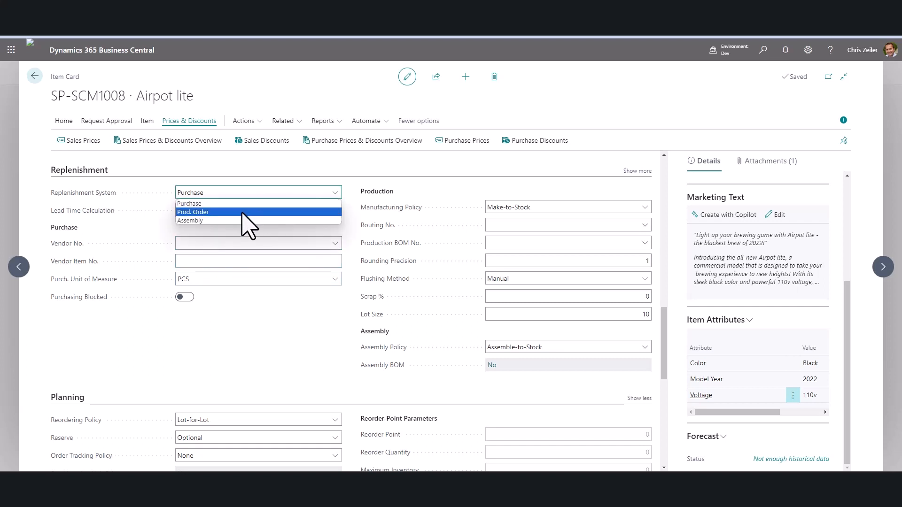
left_click(249, 211)
left_click(628, 210)
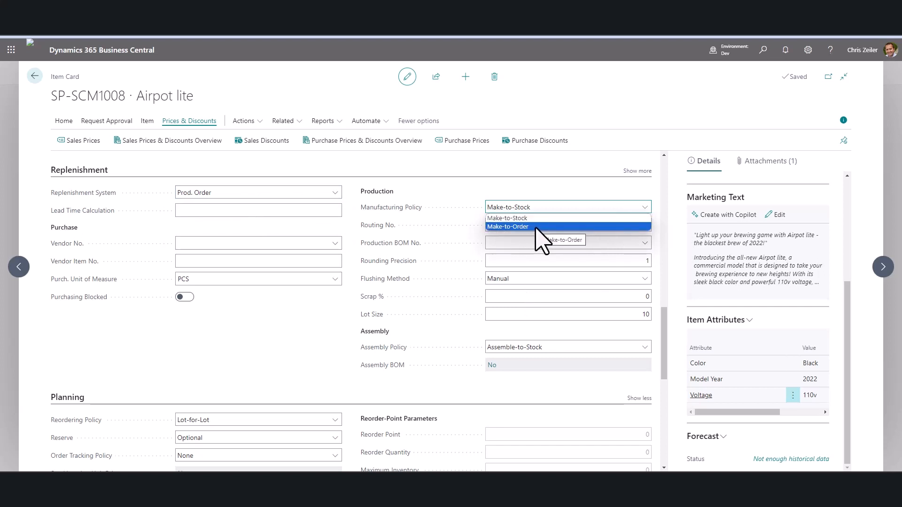
left_click(301, 354)
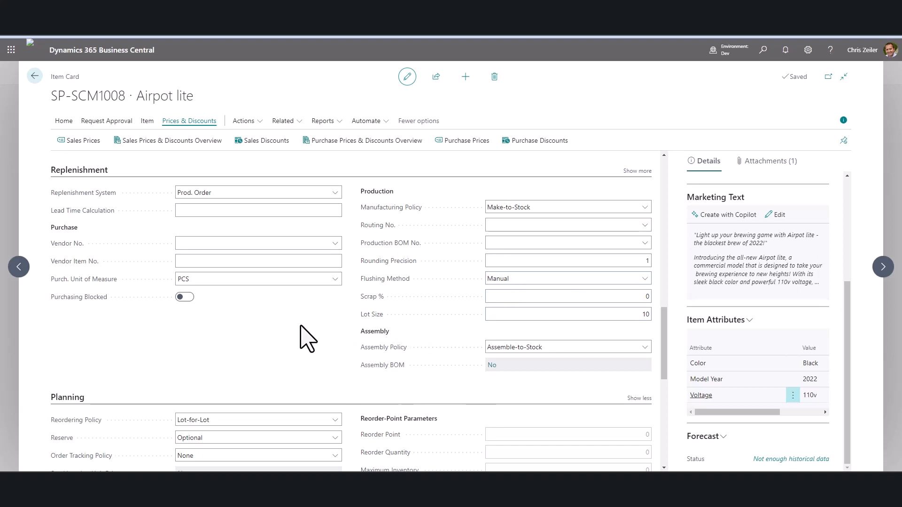
Examine the Reordering Policy options in the Planning section.
scroll(312, 322, "down", 3)
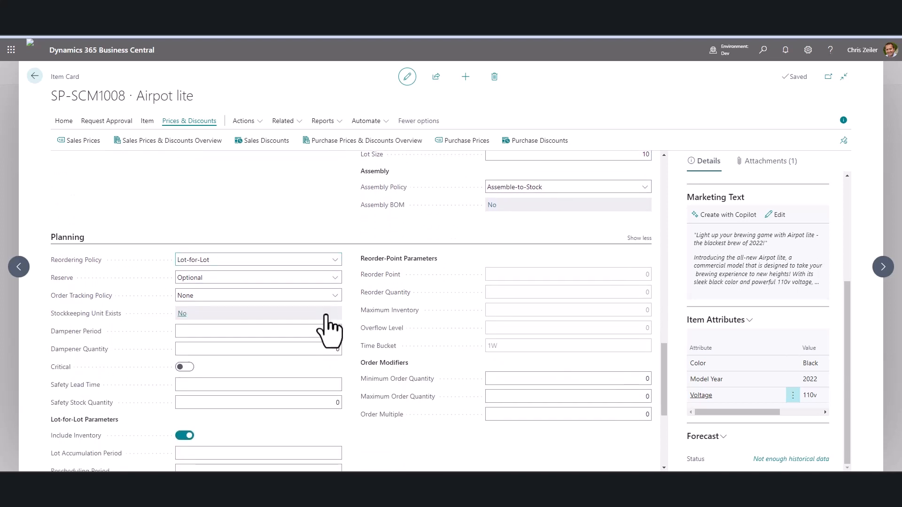
scroll(300, 338, "down", 1)
scroll(310, 329, "down", 1)
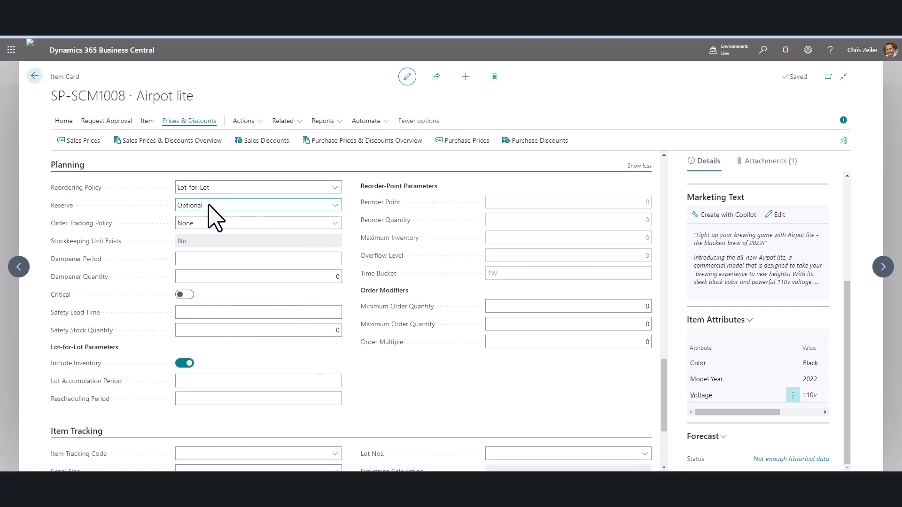
left_click(335, 188)
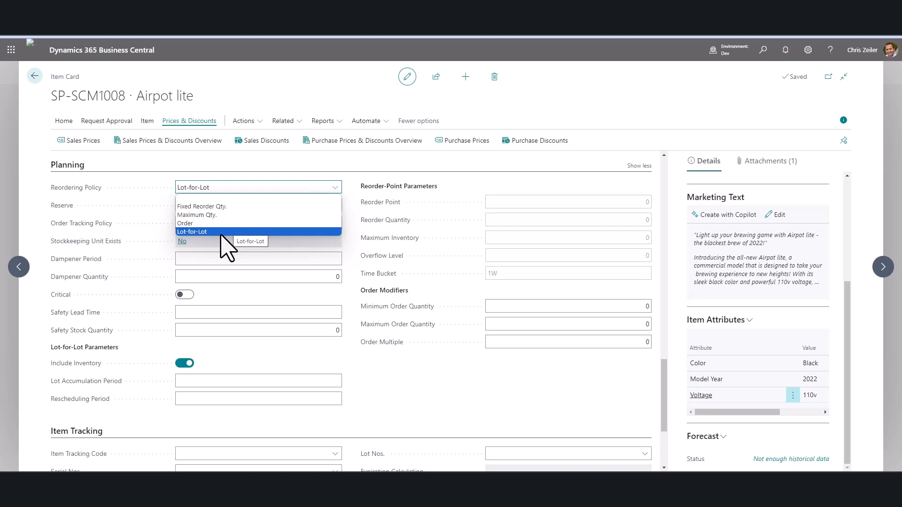
scroll(492, 433, "down", 3)
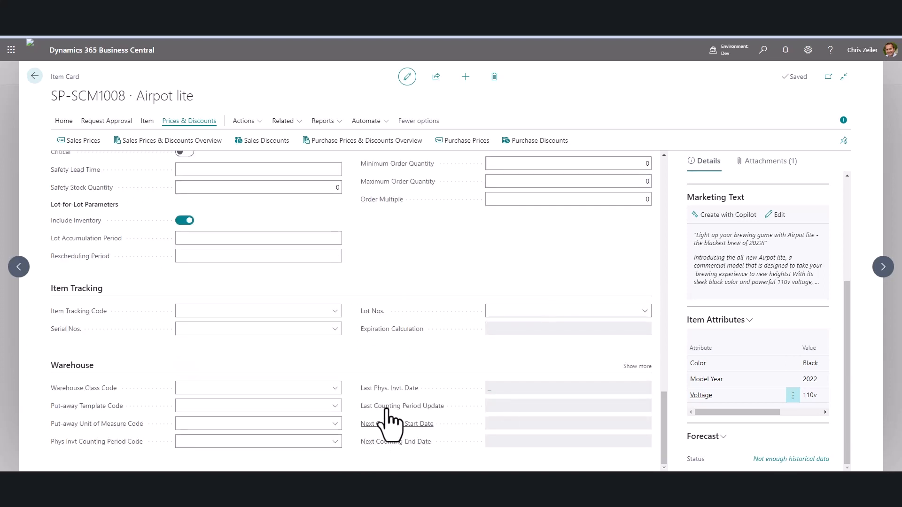
Open the LOTALL item tracking code card from the Item Tracking Code lookup's full list and review its settings.
mouse_move(387, 409)
left_click(334, 312)
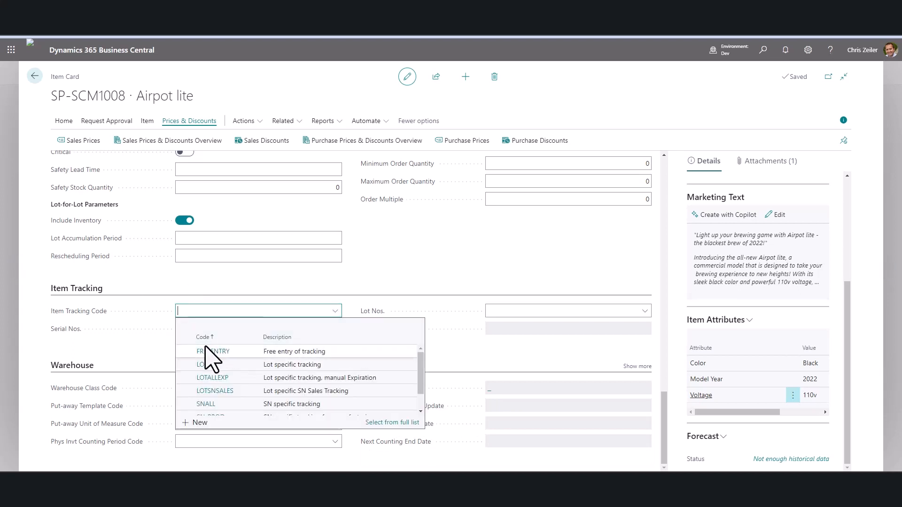
left_click(398, 423)
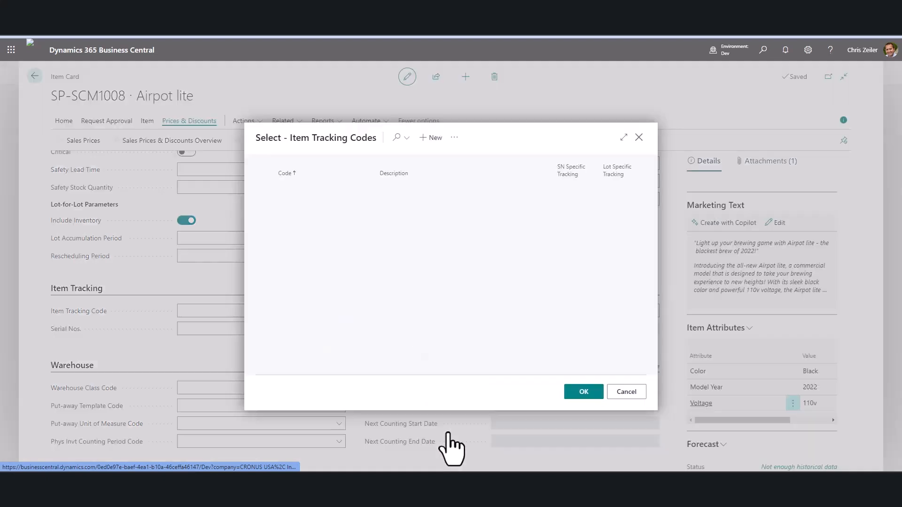
left_click(472, 200)
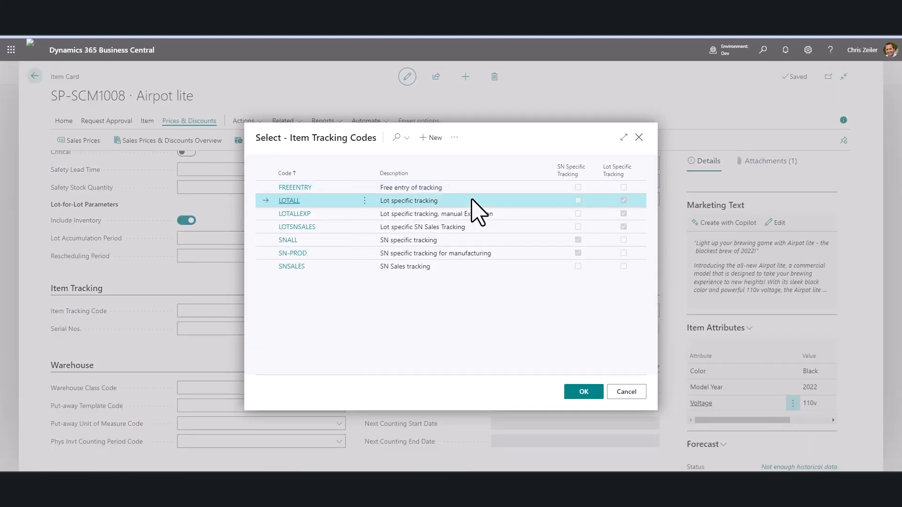
left_click(454, 137)
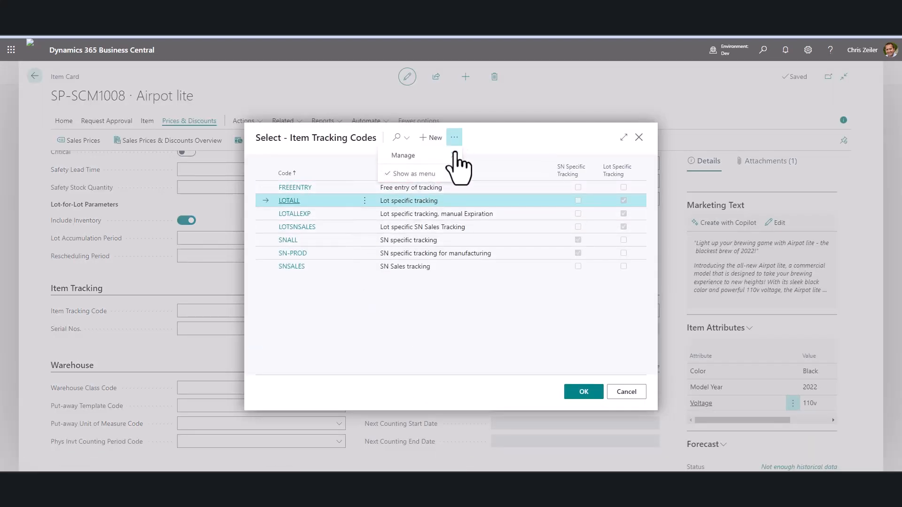
mouse_move(431, 164)
left_click(485, 172)
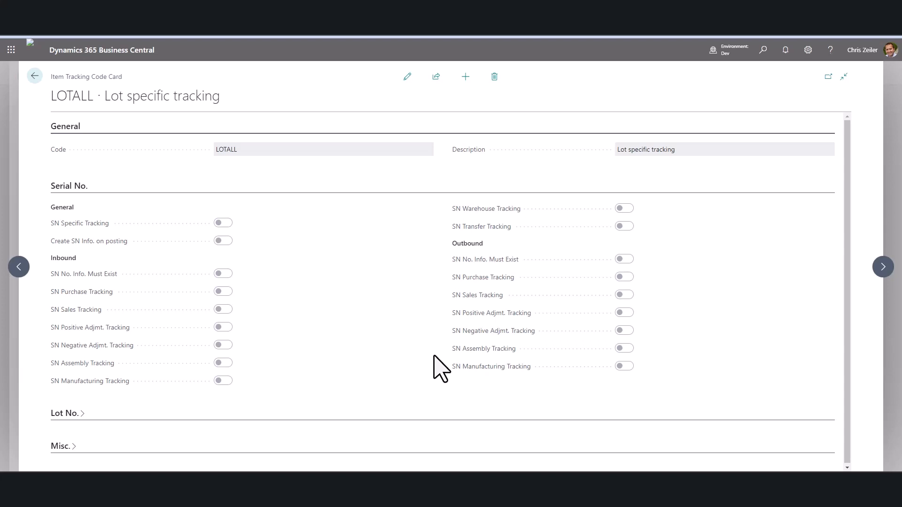
scroll(492, 435, "down", 2)
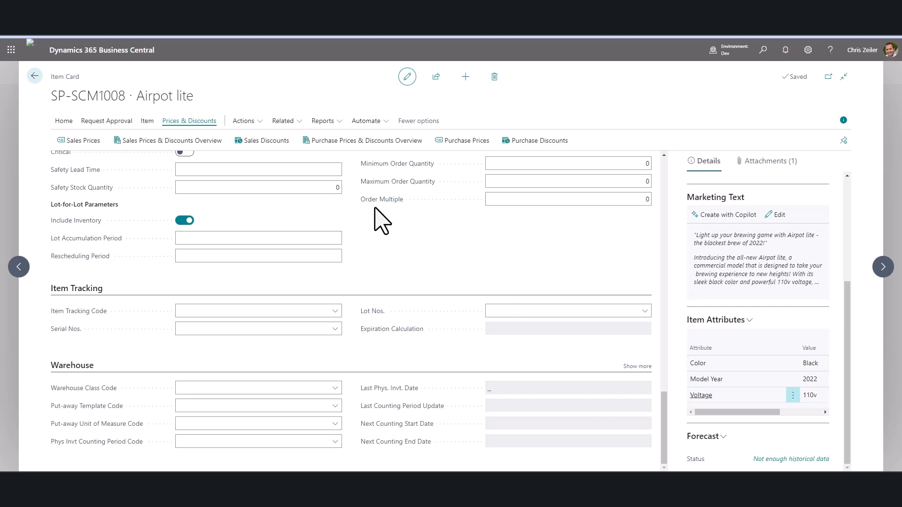
Open the item's Stockkeeping Units list from the warehouse related pages.
left_click(290, 123)
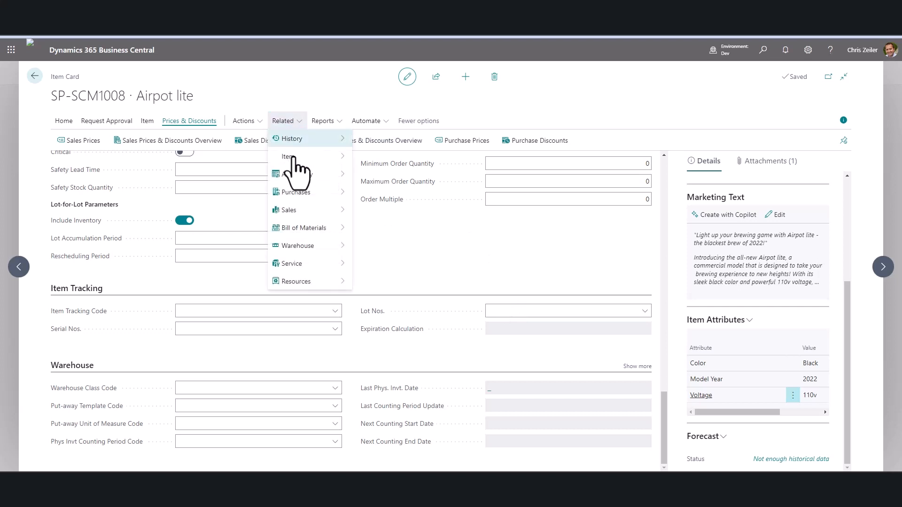
mouse_move(295, 254)
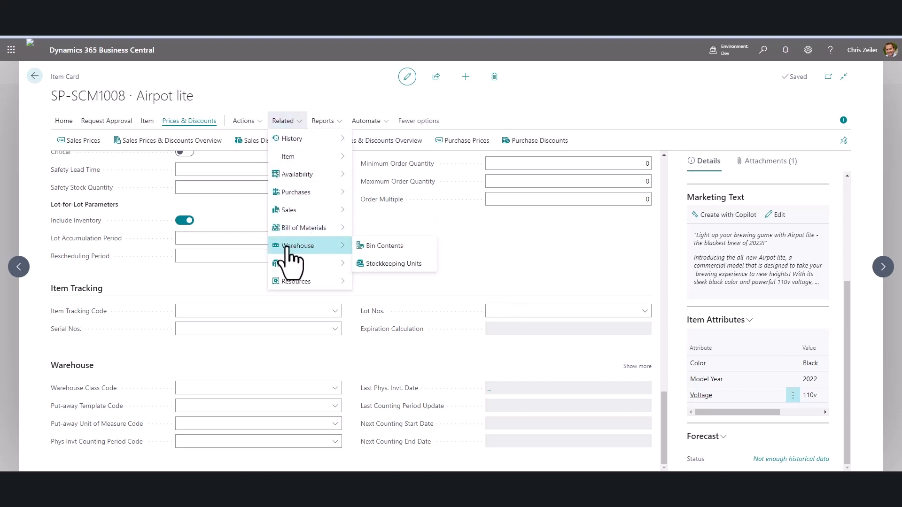
left_click(418, 265)
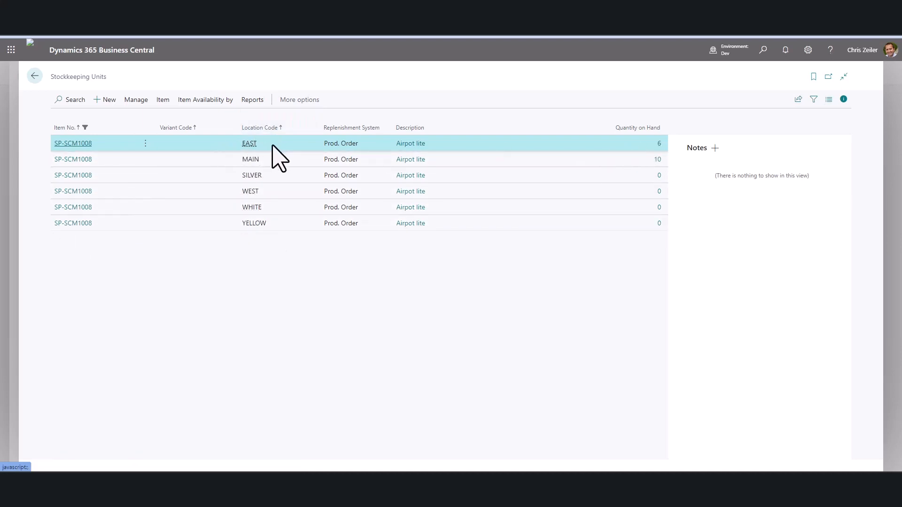
Open the EAST stockkeeping unit card and review its replenishment and planning settings.
left_click(297, 158)
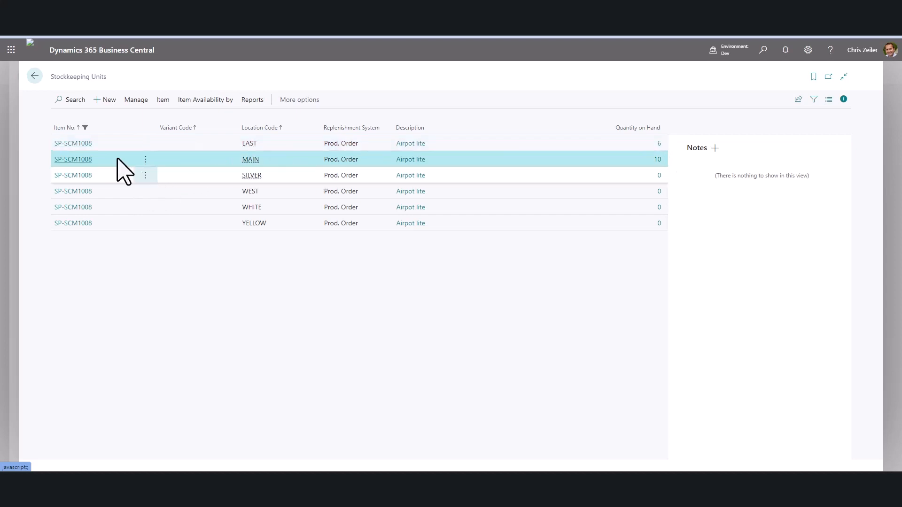
left_click(81, 146)
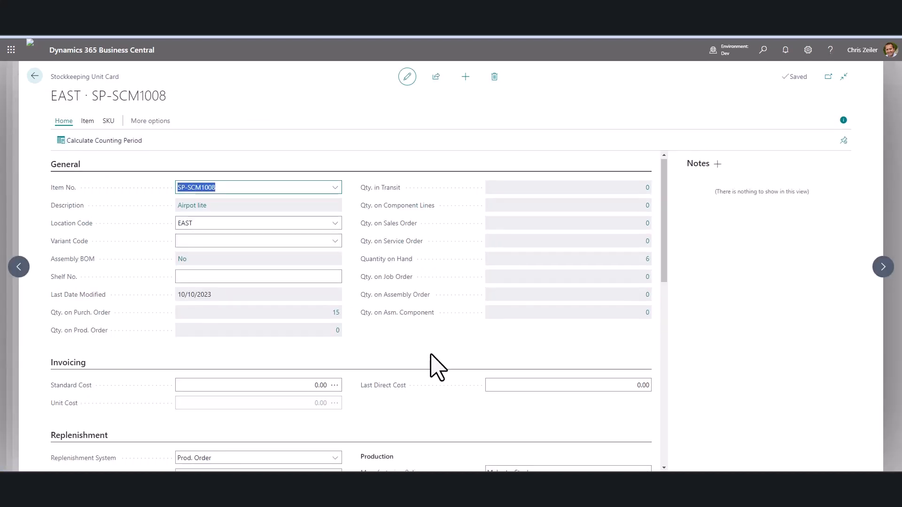
scroll(437, 366, "down", 5)
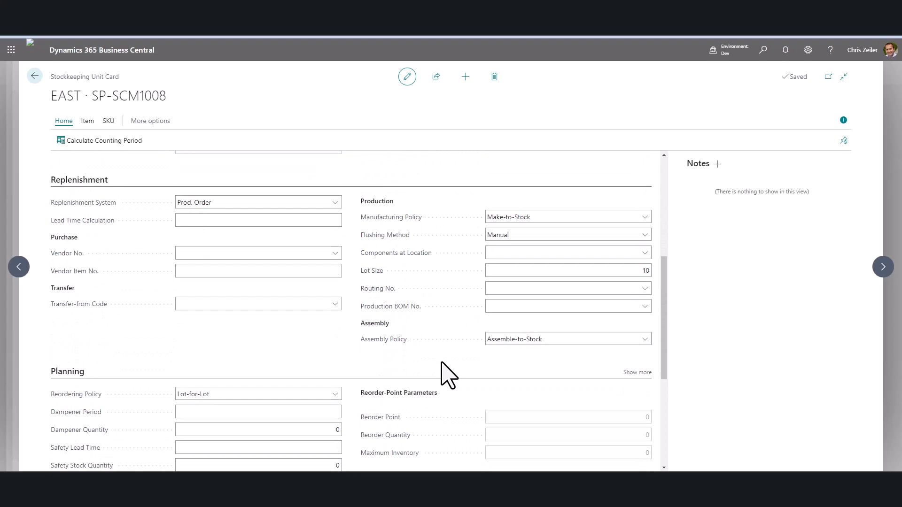
scroll(433, 342, "down", 2)
scroll(296, 326, "up", 2)
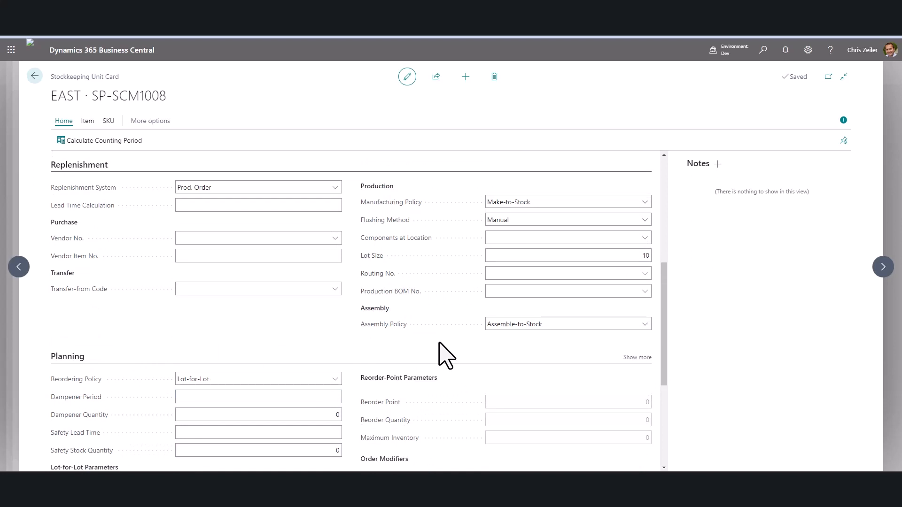
scroll(446, 356, "up", 3)
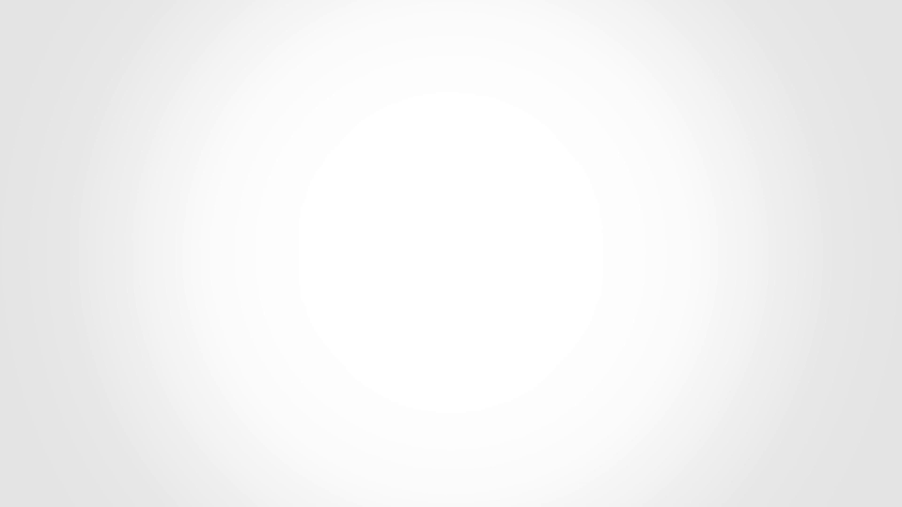